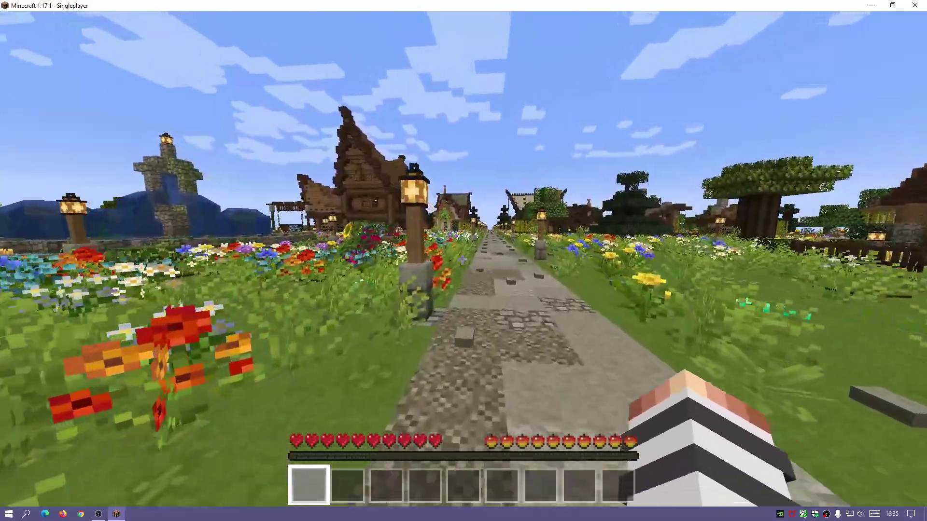
Walk along the village path and bring up the F3 debug screen showing 2048MB max memory
key(w)
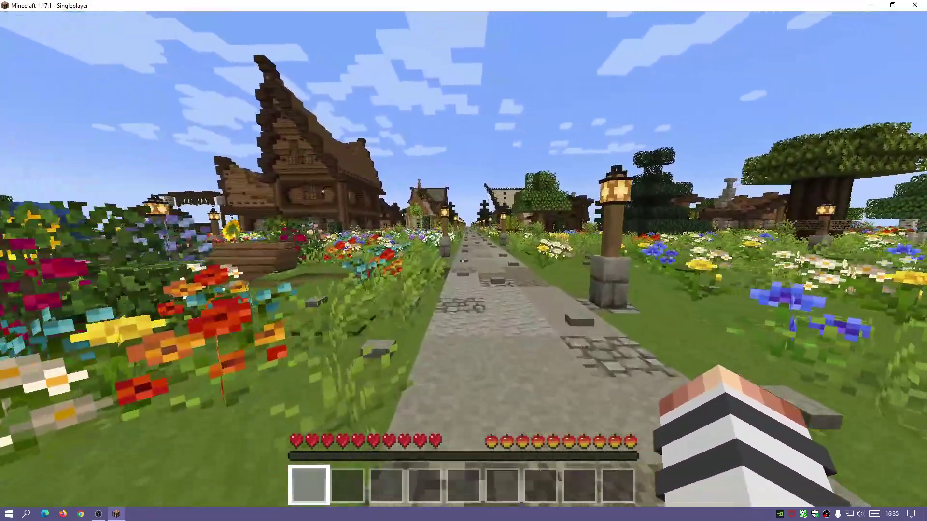
key(w)
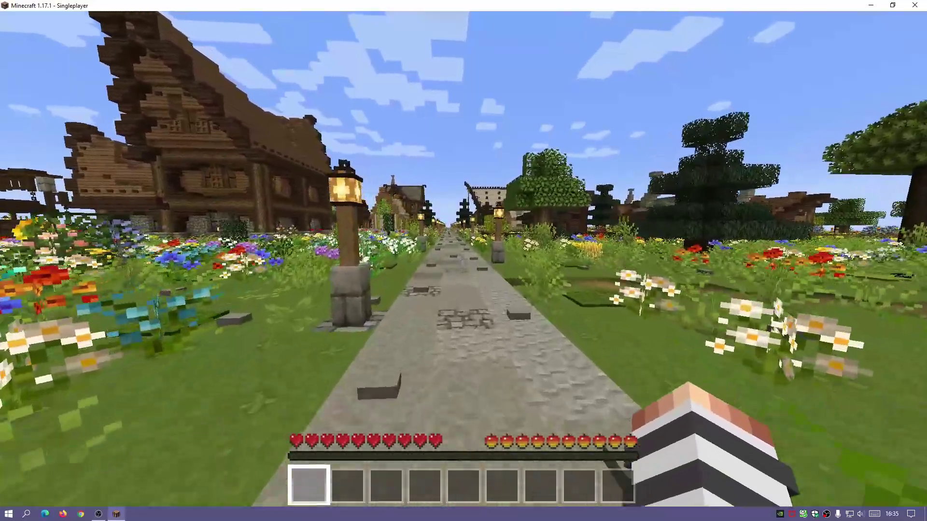
key(w)
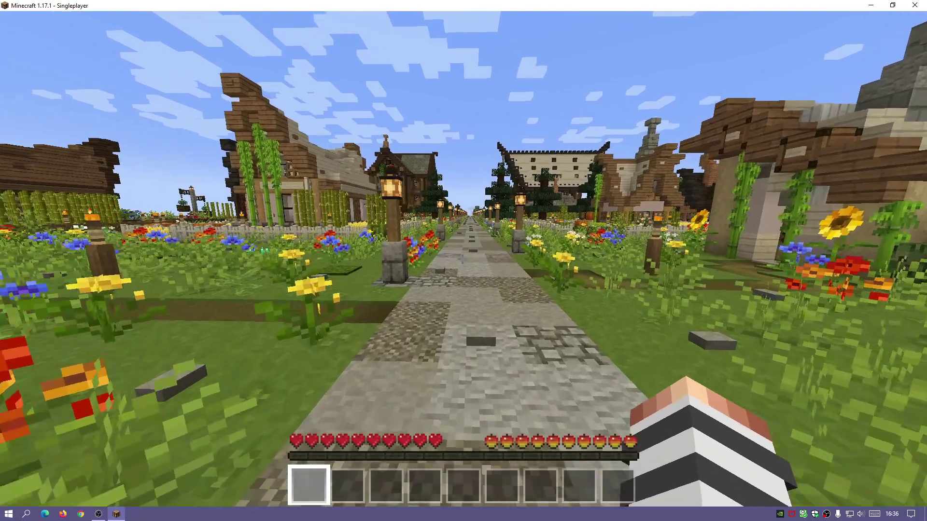
key(w)
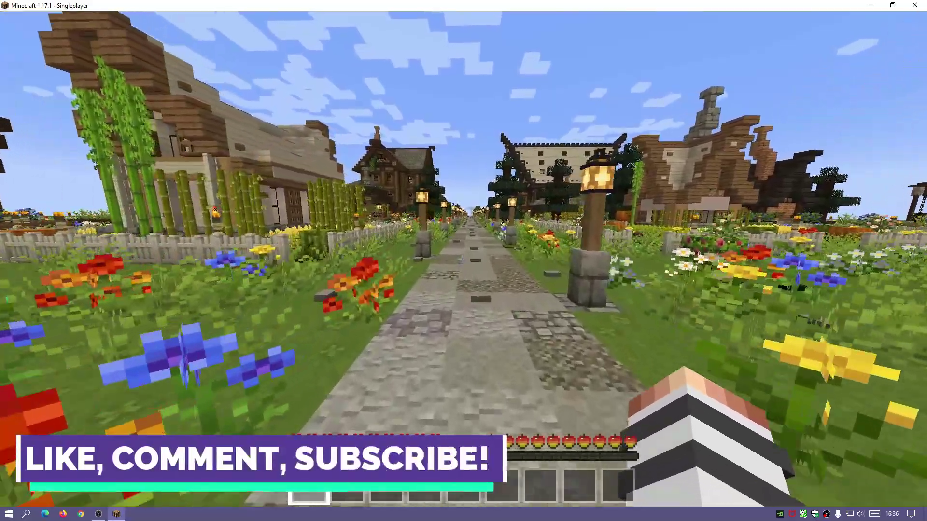
key(w)
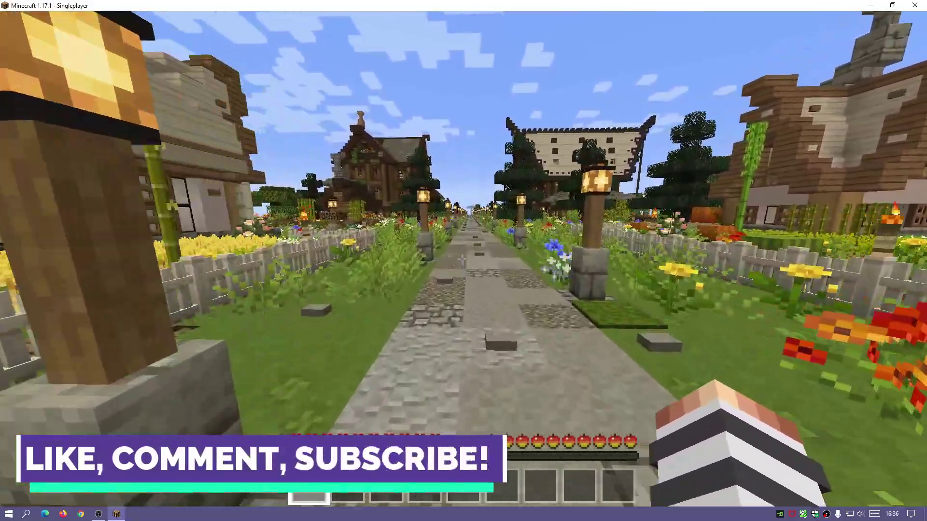
key(w)
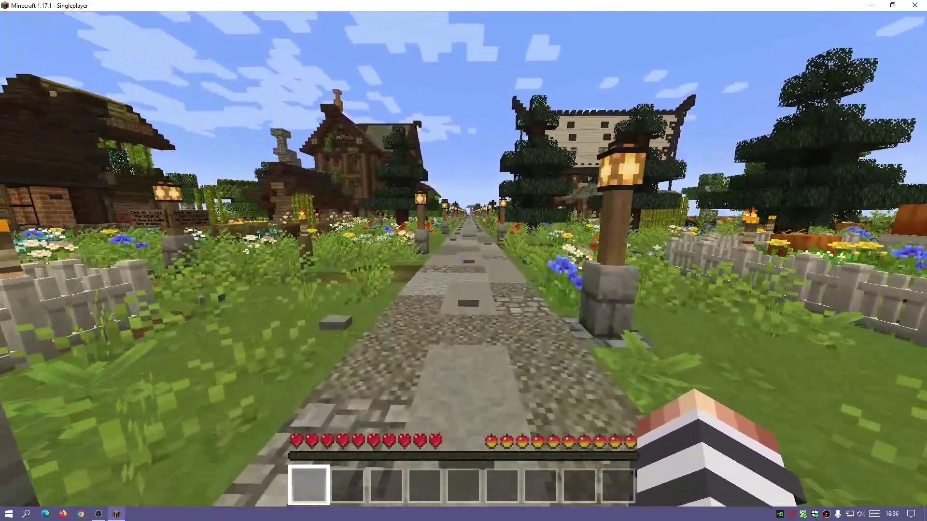
key(F3)
key(w)
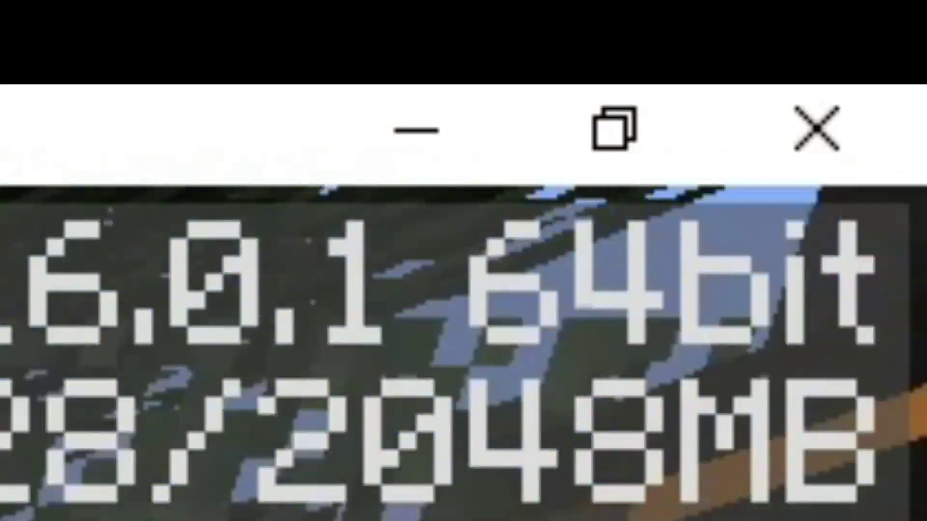
Keep walking south along the lantern-lined path with the debug overlay open to watch memory
key(w)
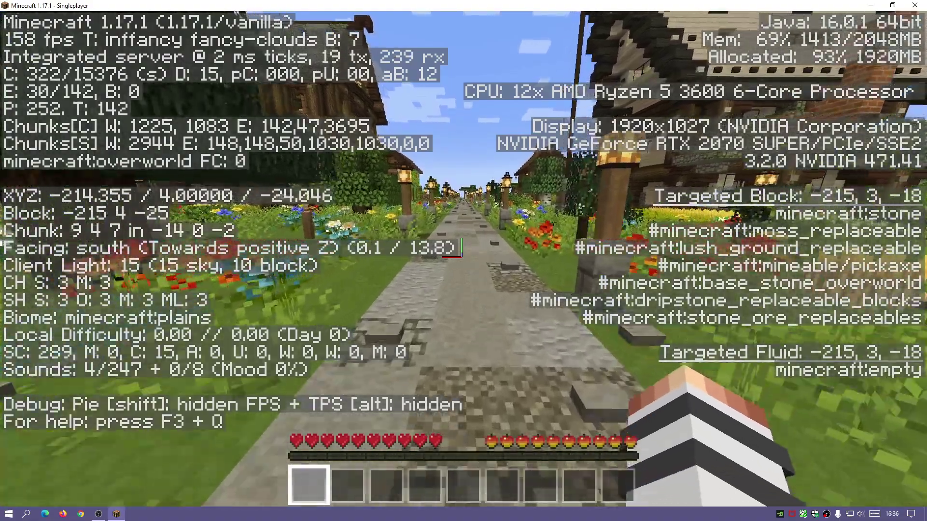
key(w)
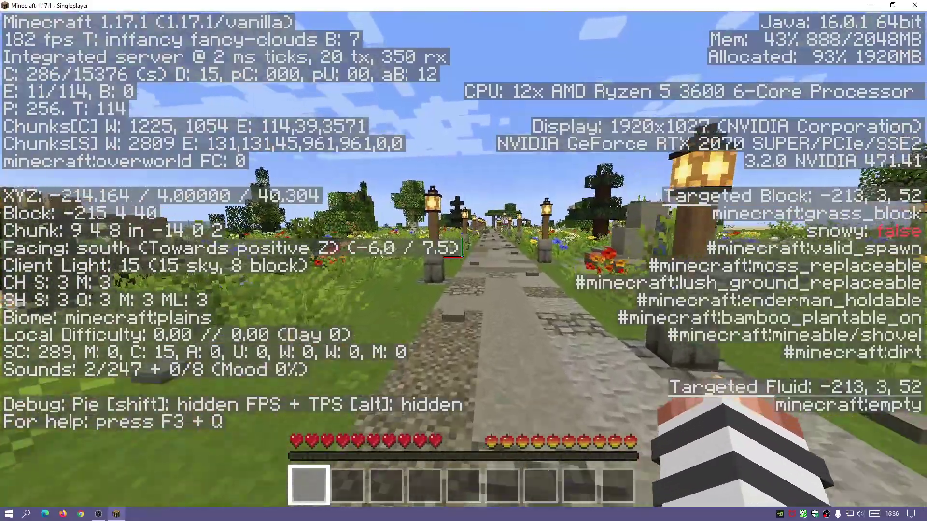
key(w)
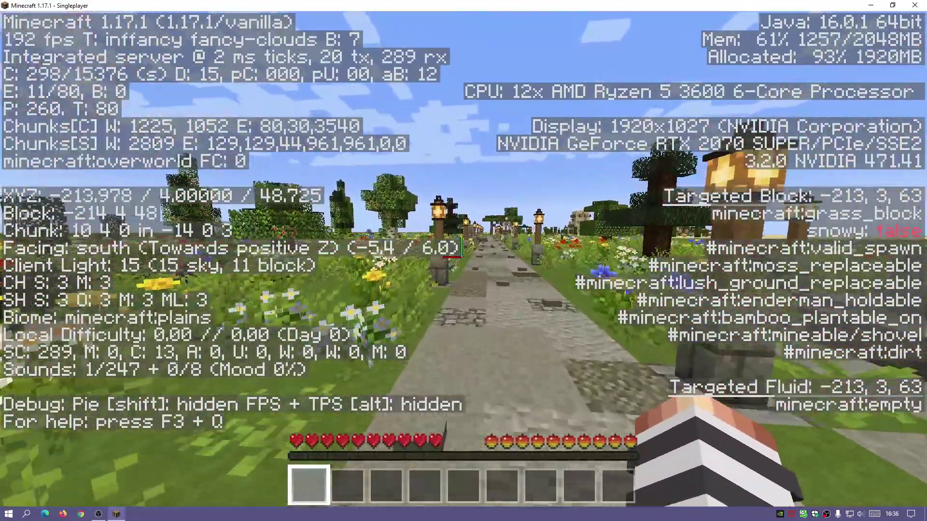
key(w)
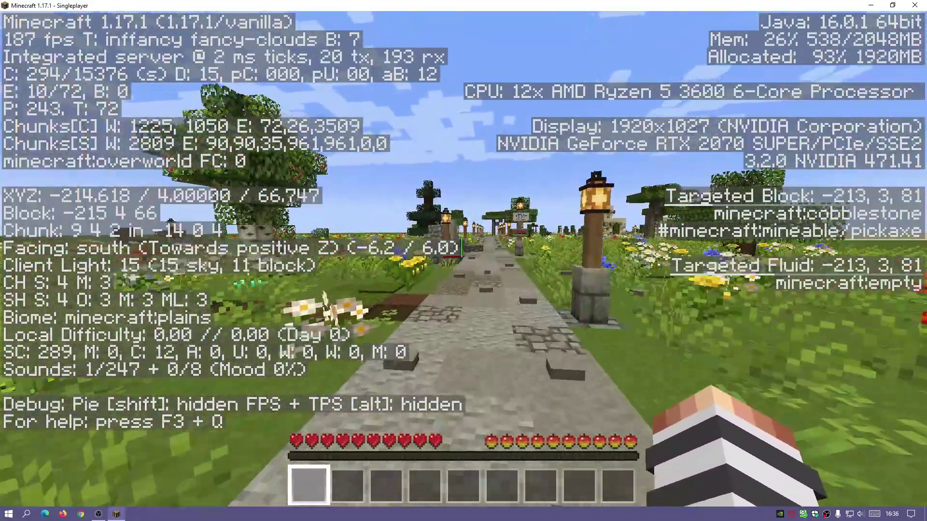
key(w)
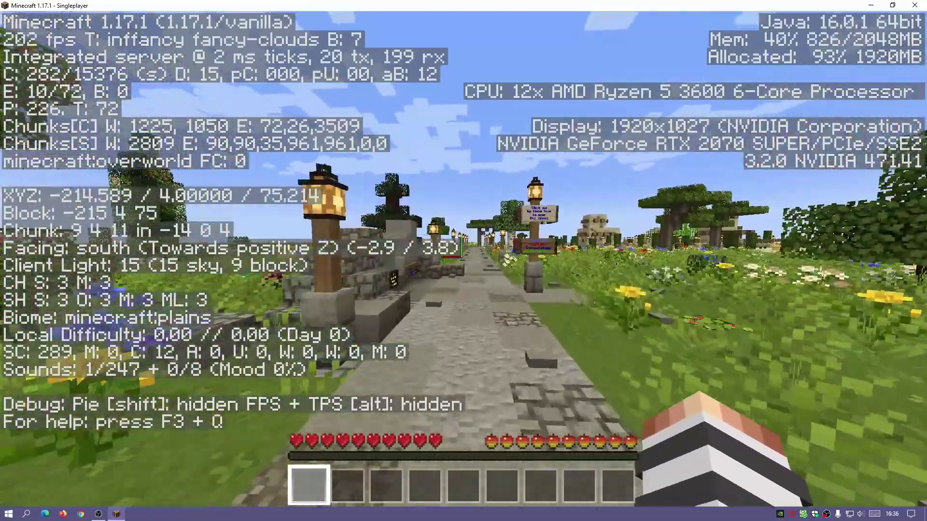
key(w)
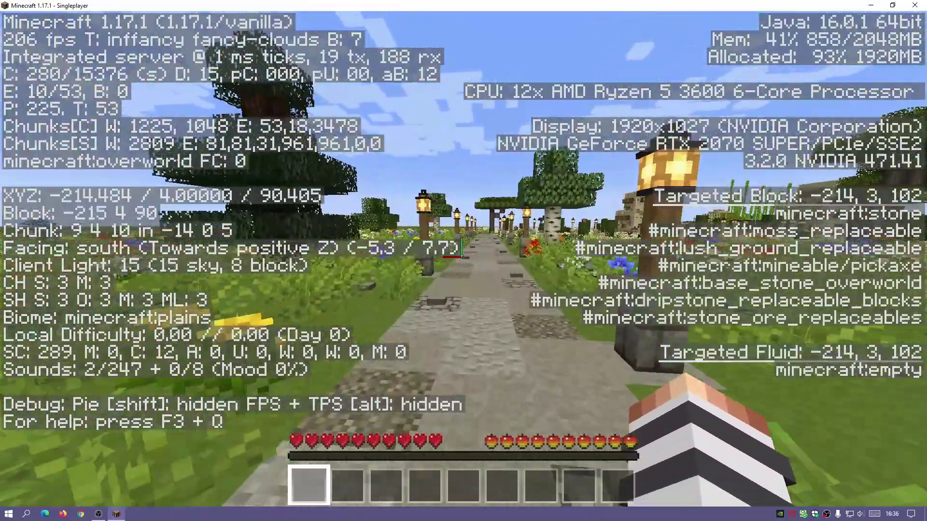
key(w)
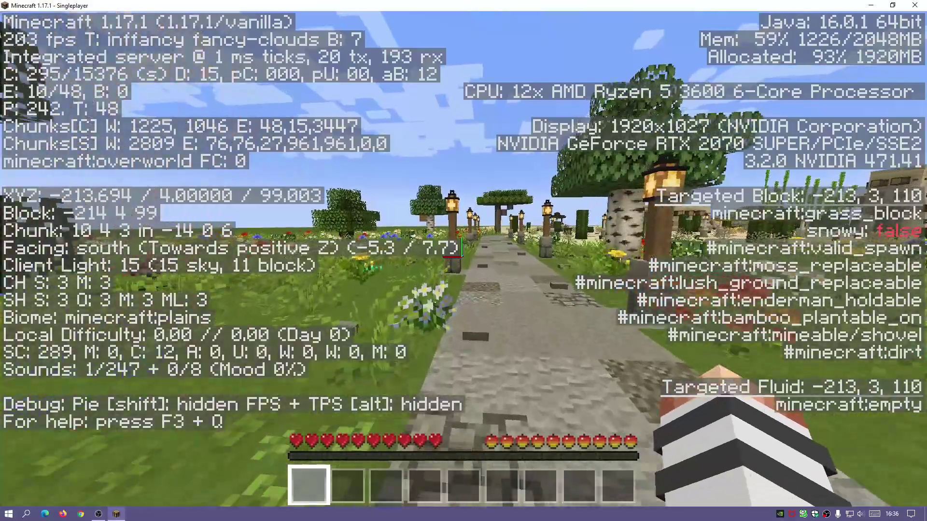
key(w)
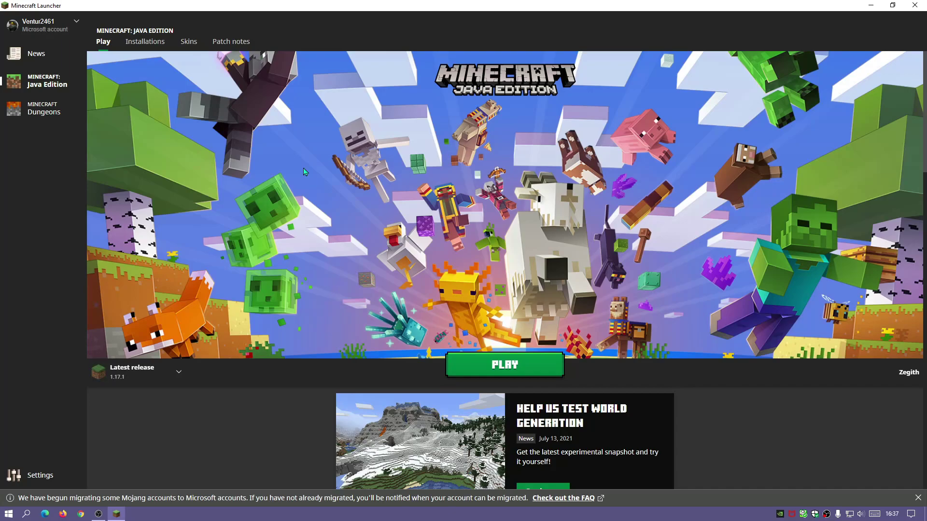
Open the Latest release installation for editing from the Installations list
click(143, 42)
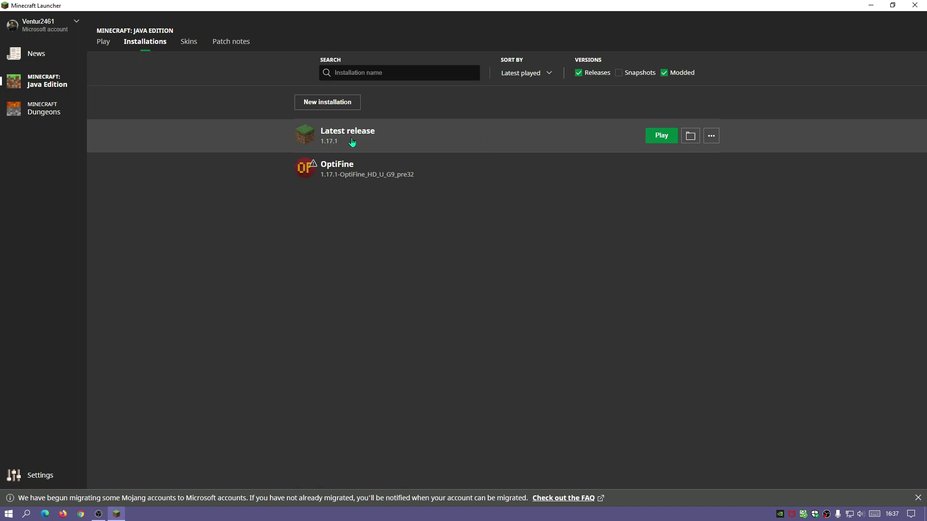
click(713, 137)
click(688, 161)
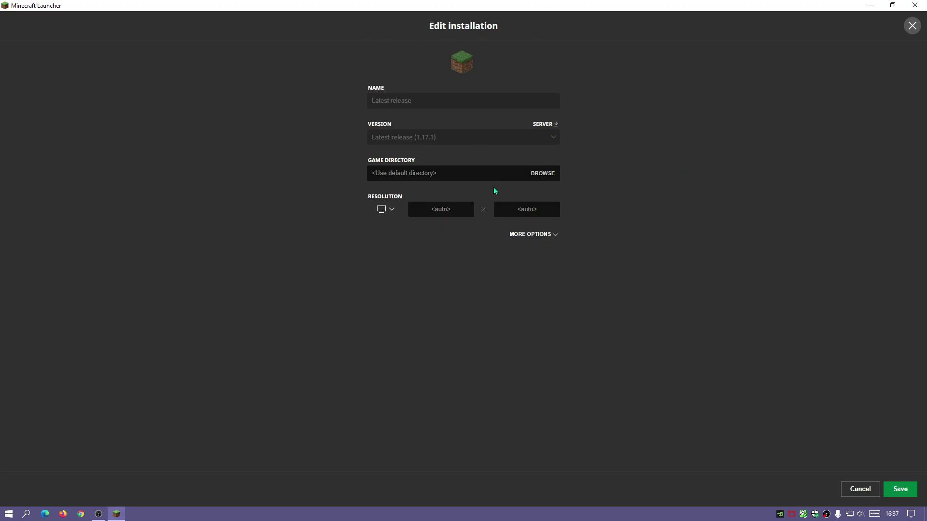
Expand More Options, start changing -Xmx2G in the JVM arguments, then cancel the edit
click(543, 238)
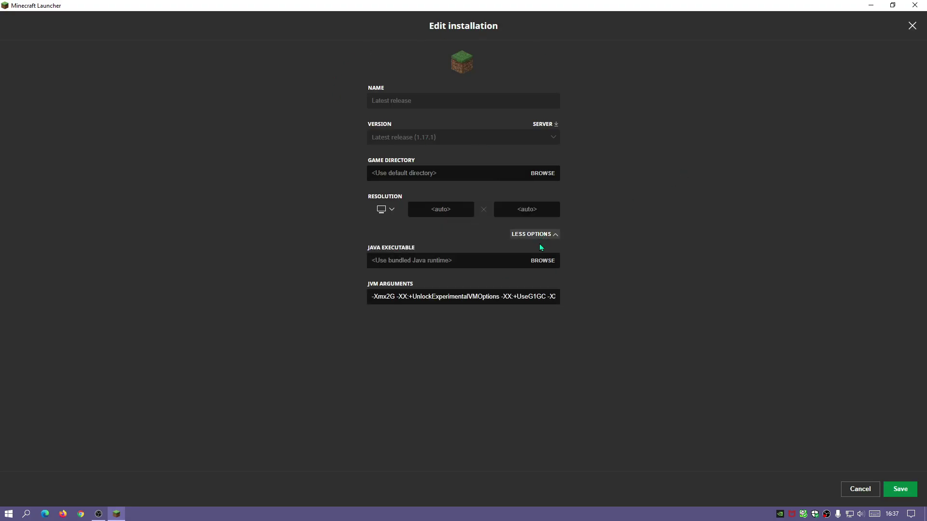
click(388, 297)
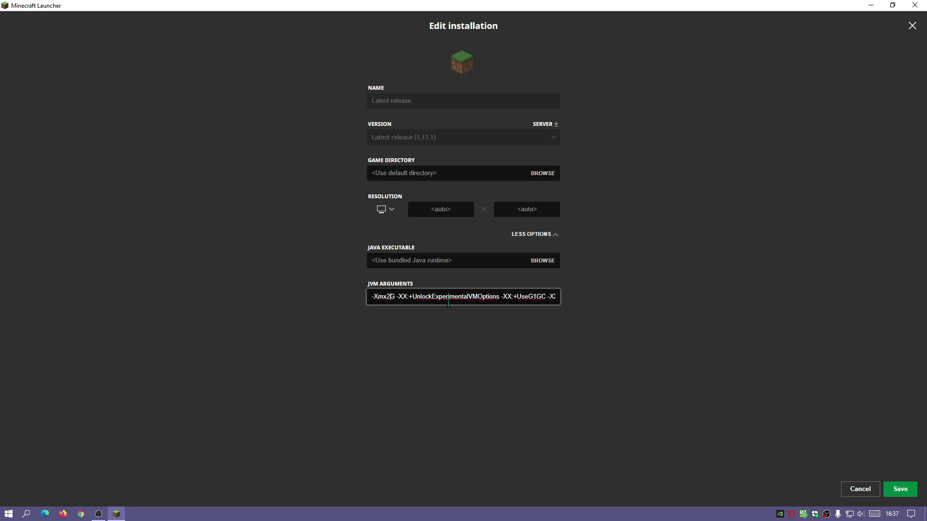
key(BackSpace)
click(854, 492)
Start a new installation and change its JVM arguments from -Xmx2G to -Xmx6G
click(325, 103)
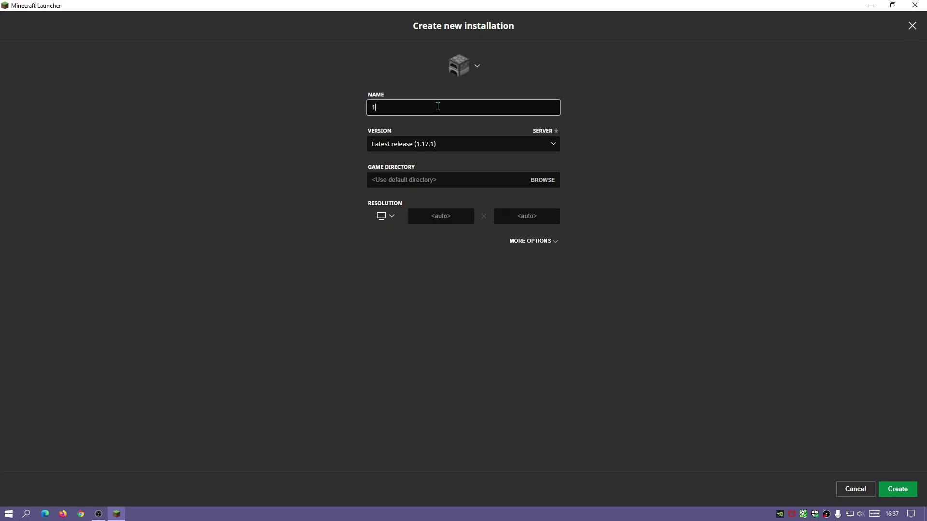
click(548, 241)
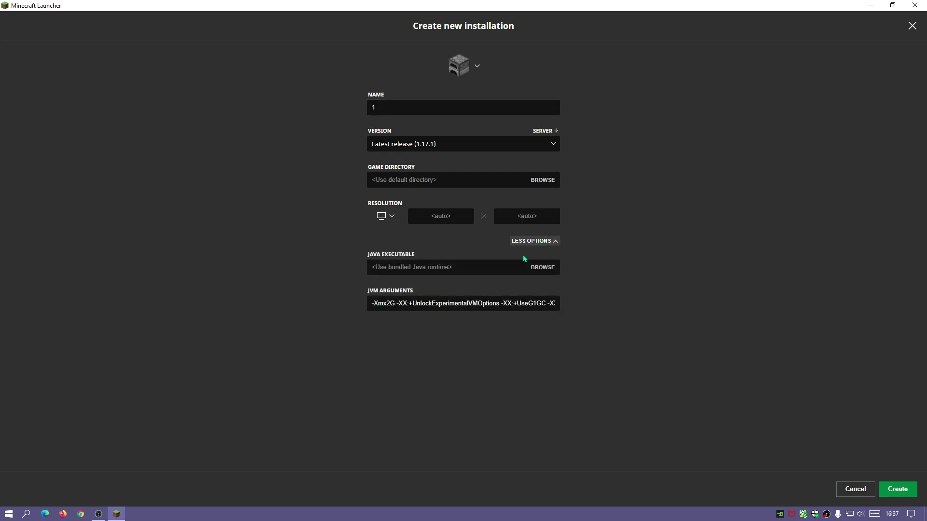
click(389, 304)
key(BackSpace)
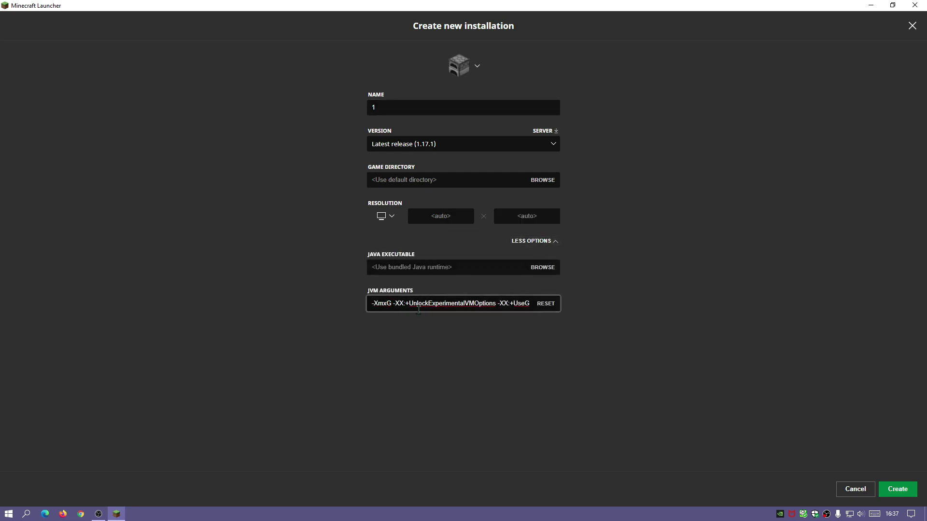
text(6)
click(397, 324)
Set the resolution preset to 1024x768 and create installation '1' for 1.17.1
click(394, 217)
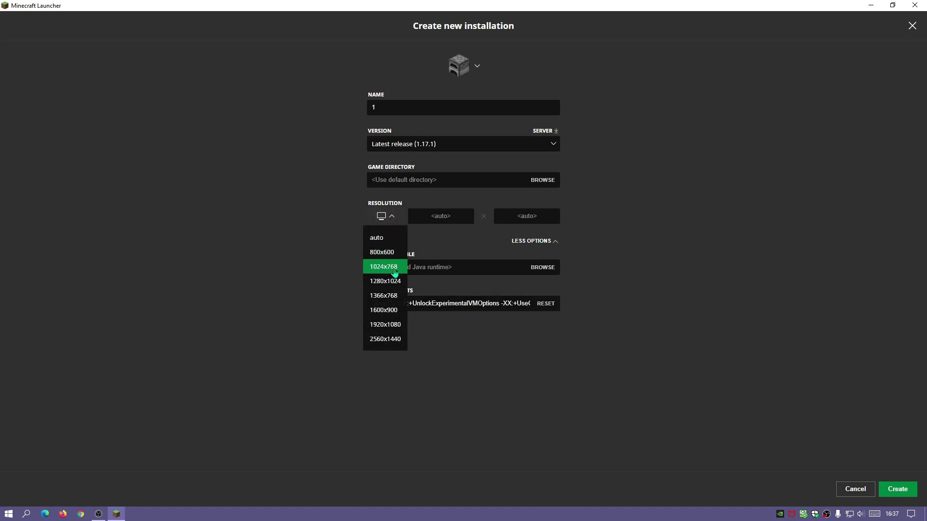
click(399, 269)
click(879, 489)
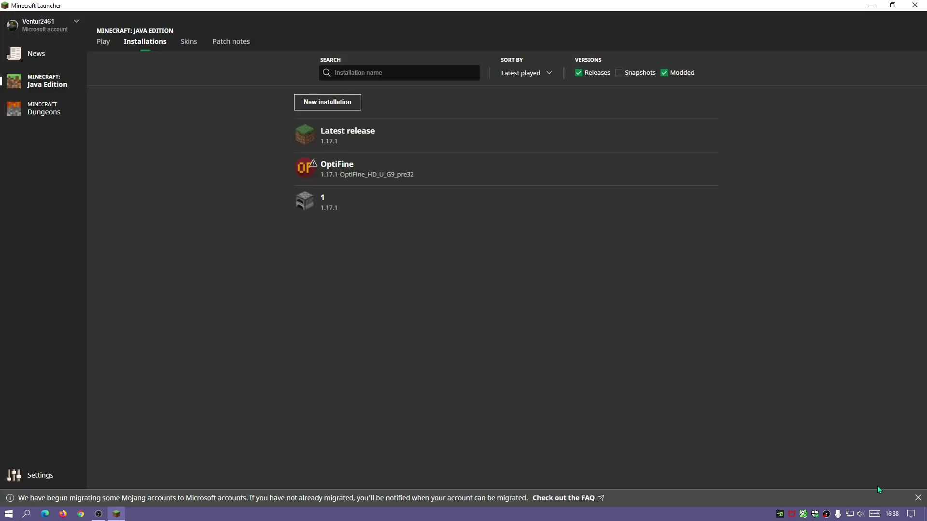
Launch installation 1, load singleplayer world 123, and maximize the game window
mouse_move(323, 209)
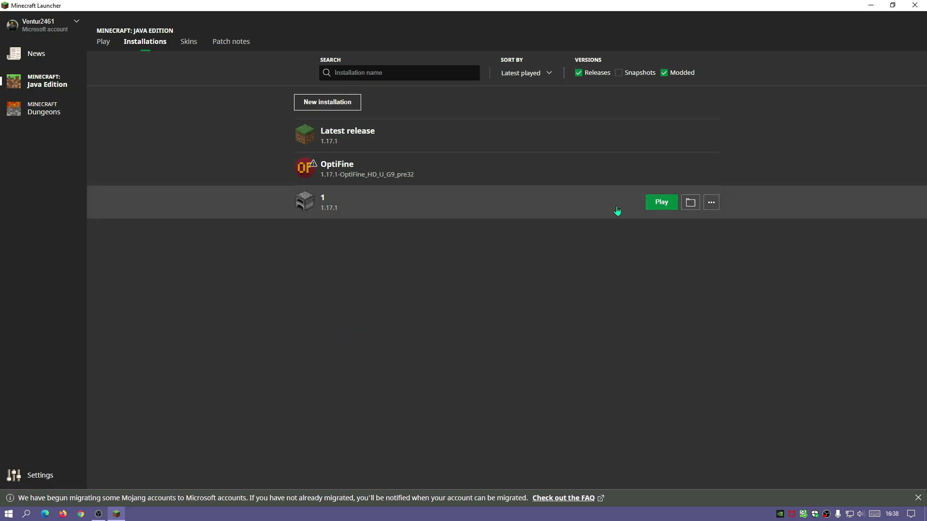
click(651, 203)
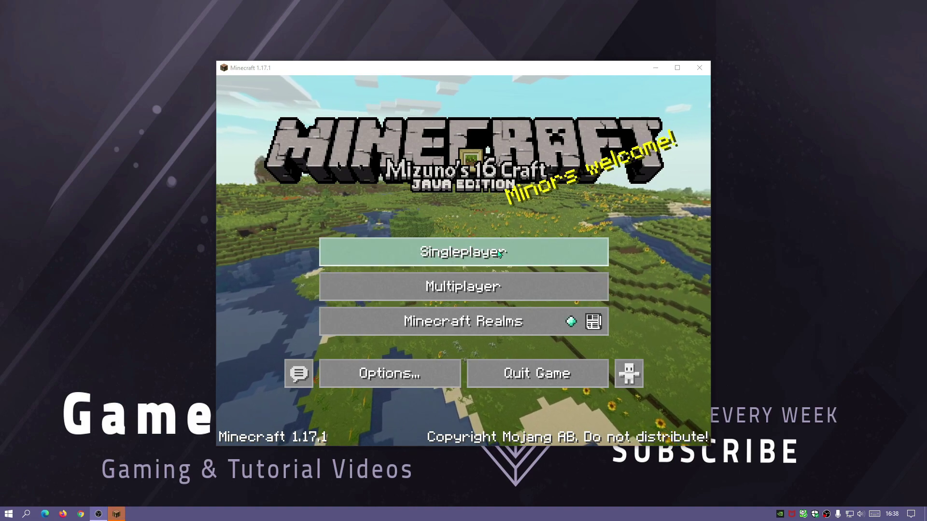
click(481, 254)
click(277, 175)
click(677, 67)
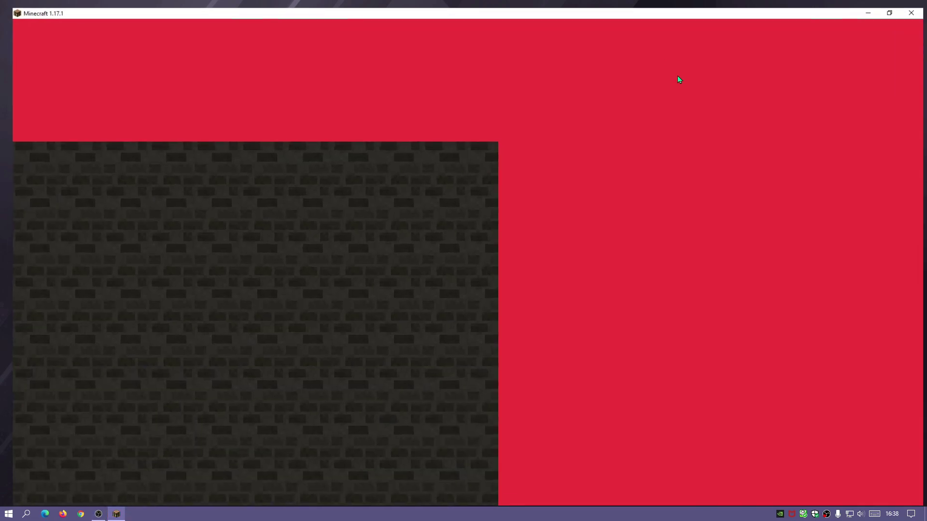
Walk the village path with F3 debug showing 6144MB max memory, then save and quit to title
key(w)
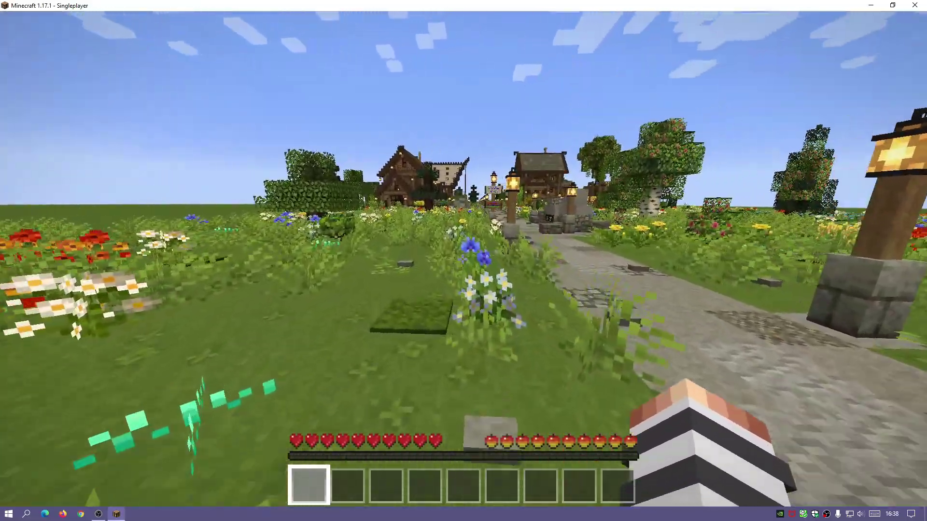
key(F3)
key(w)
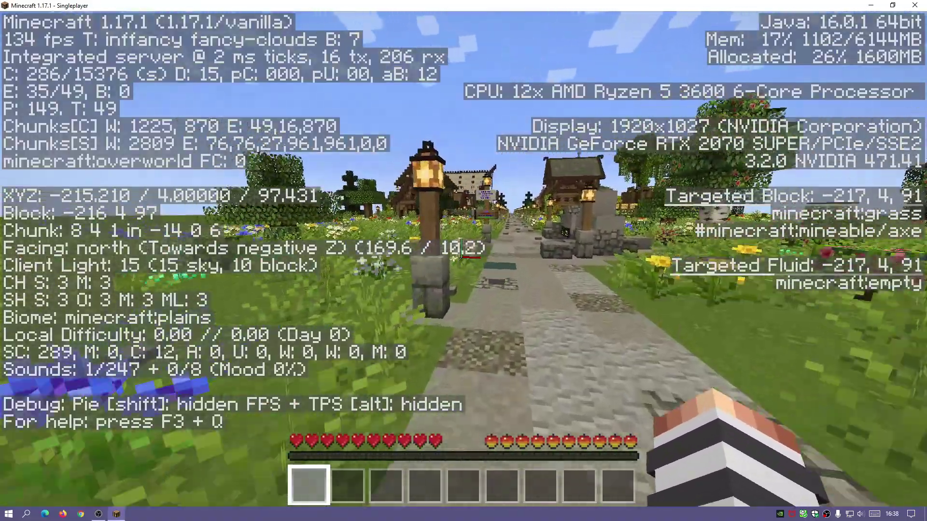
key(w)
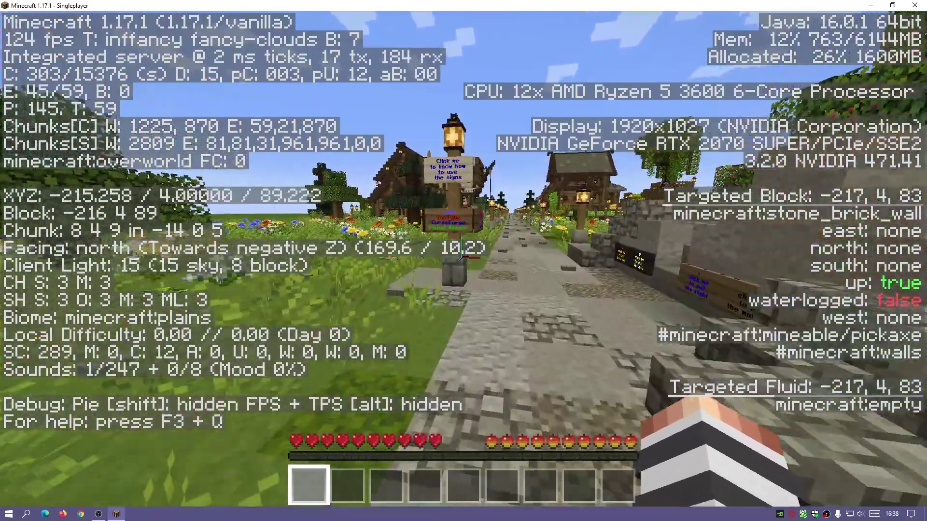
key(w)
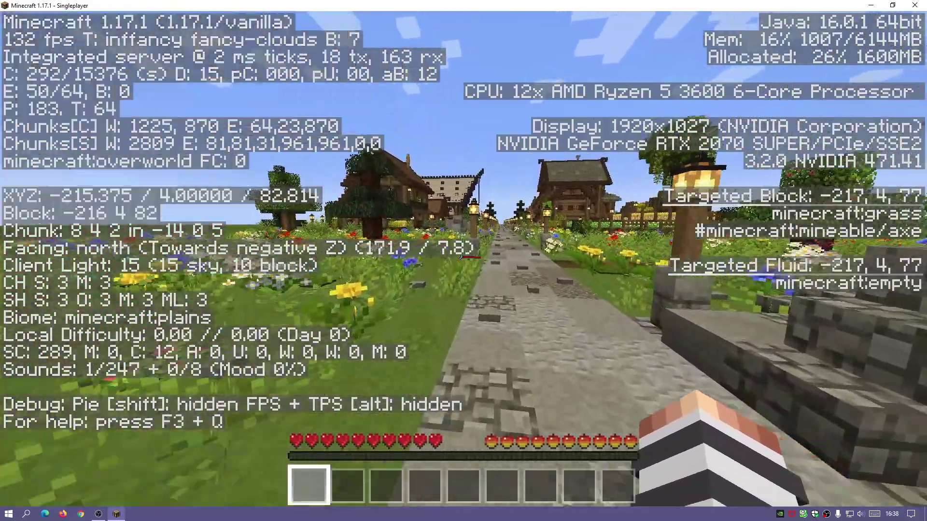
key(w)
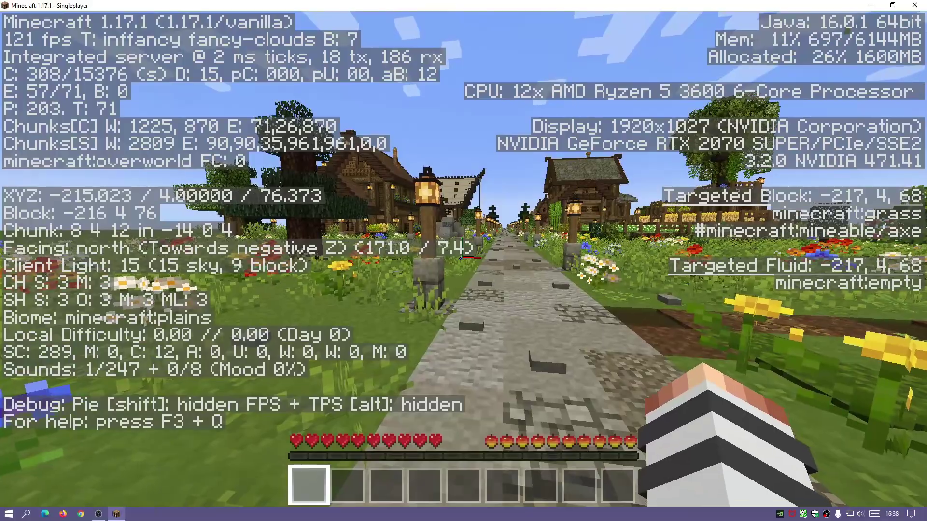
key(w)
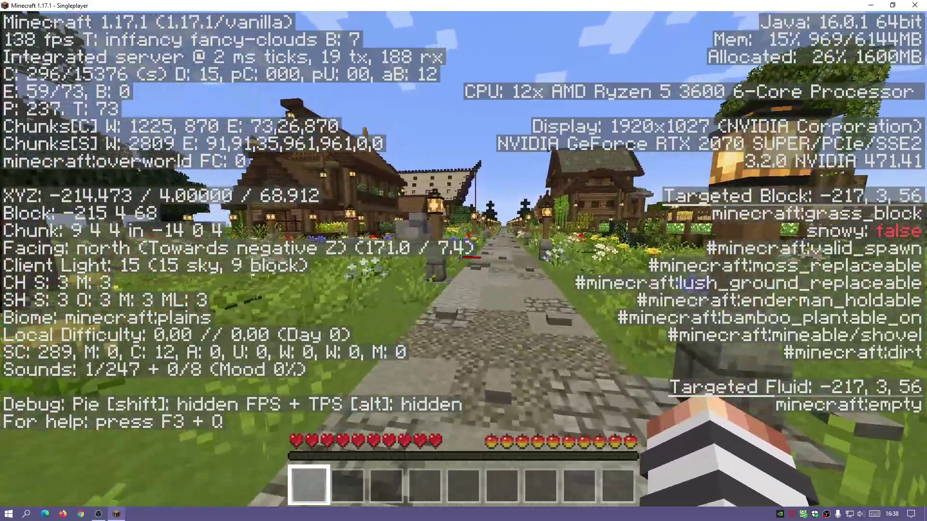
key(w)
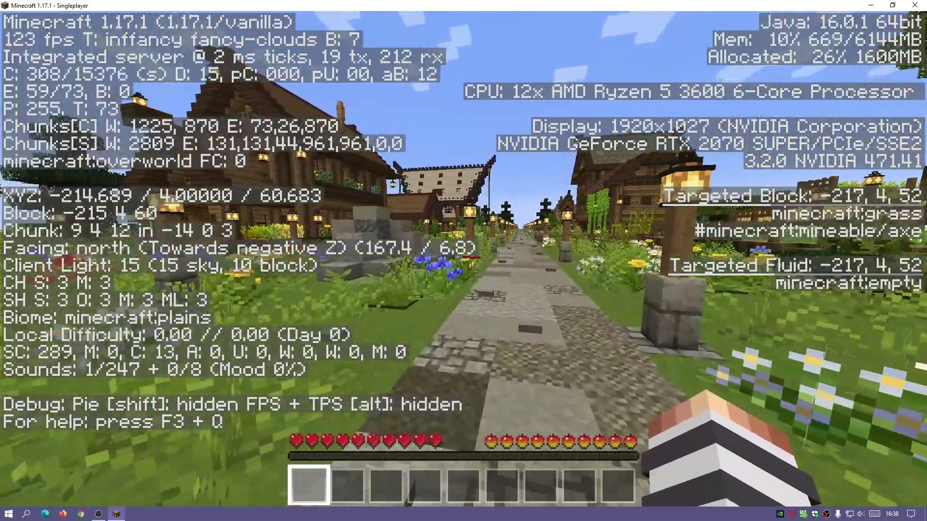
key(w)
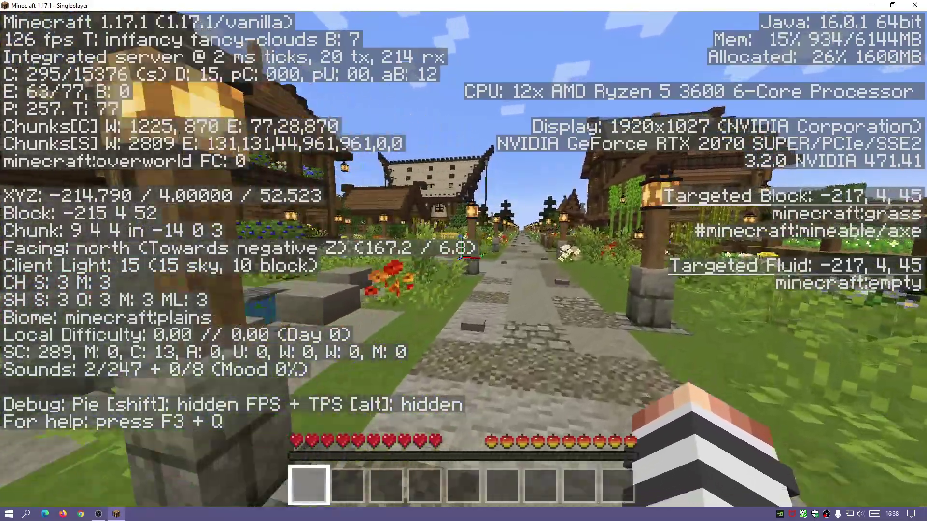
key(w)
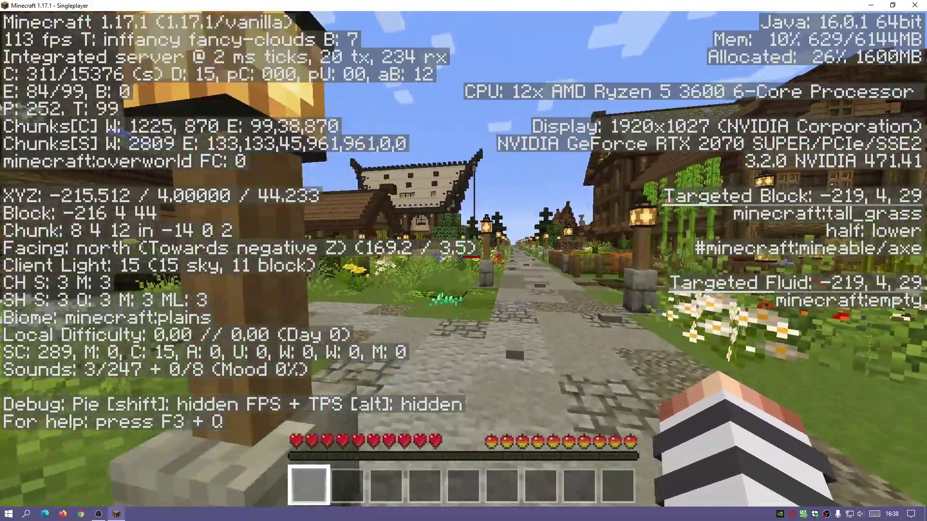
key(w)
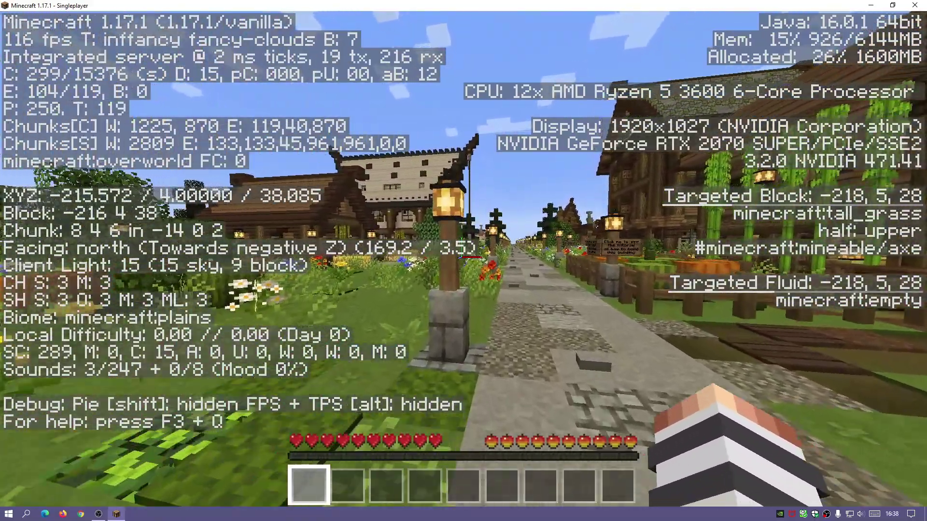
key(w)
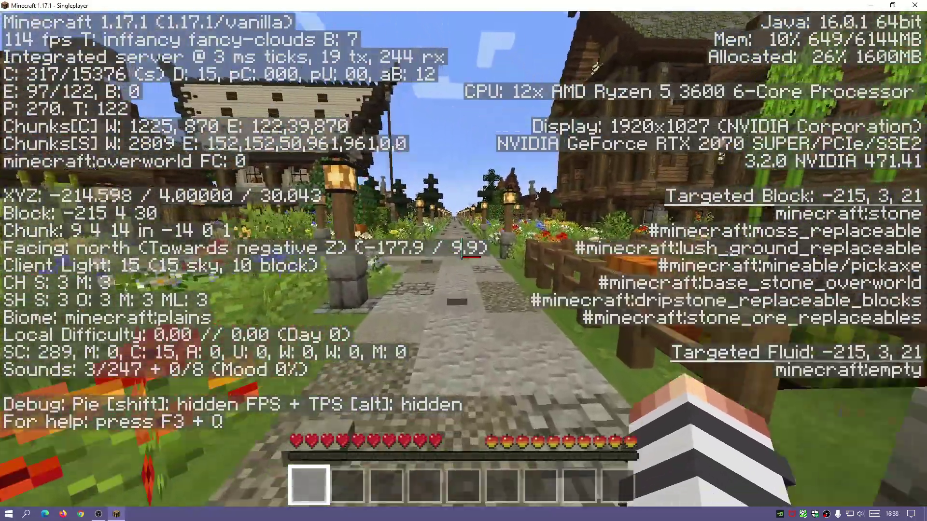
key(w)
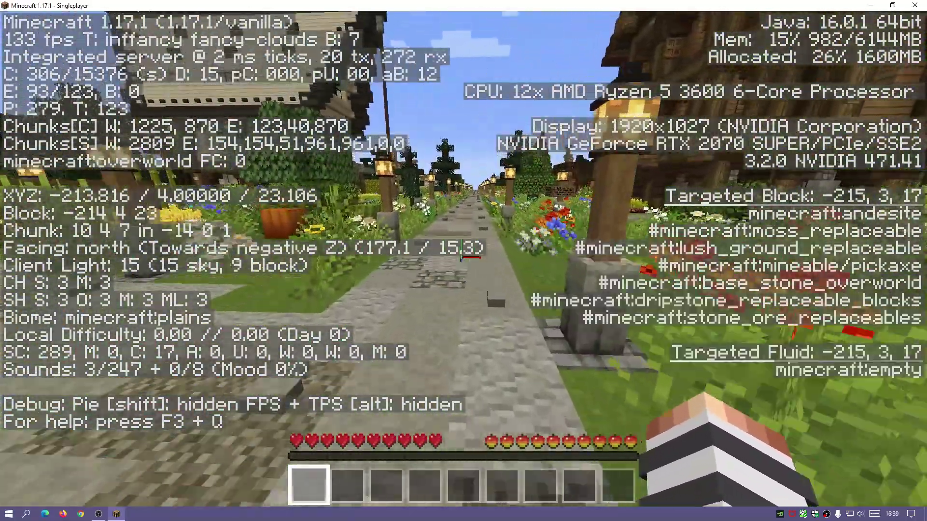
key(w)
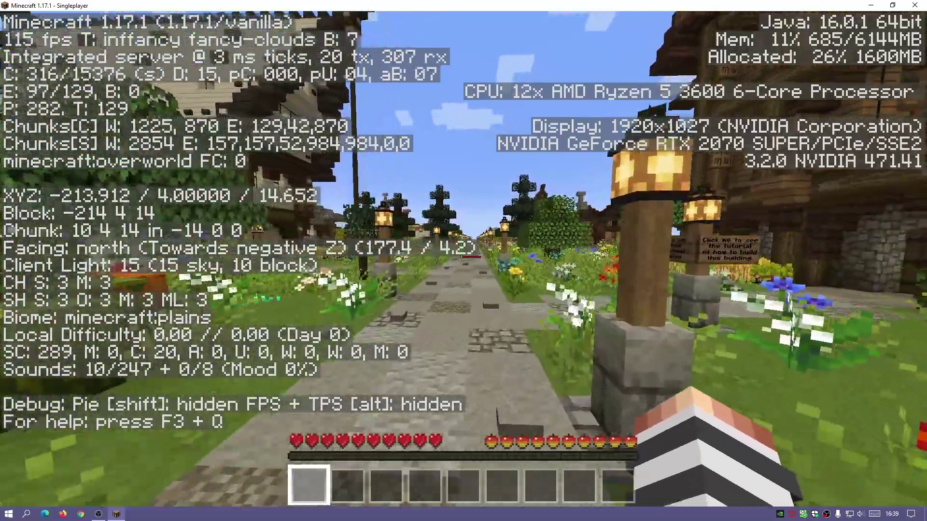
key(w)
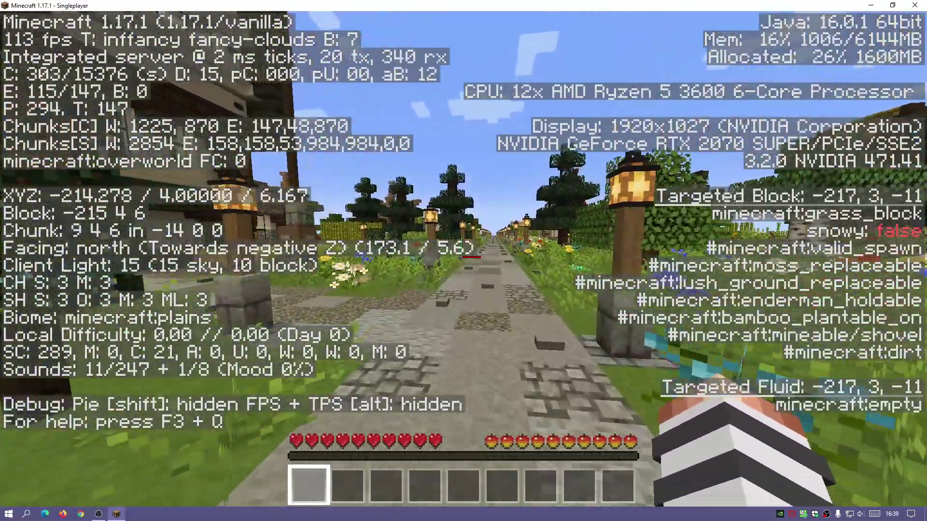
key(w)
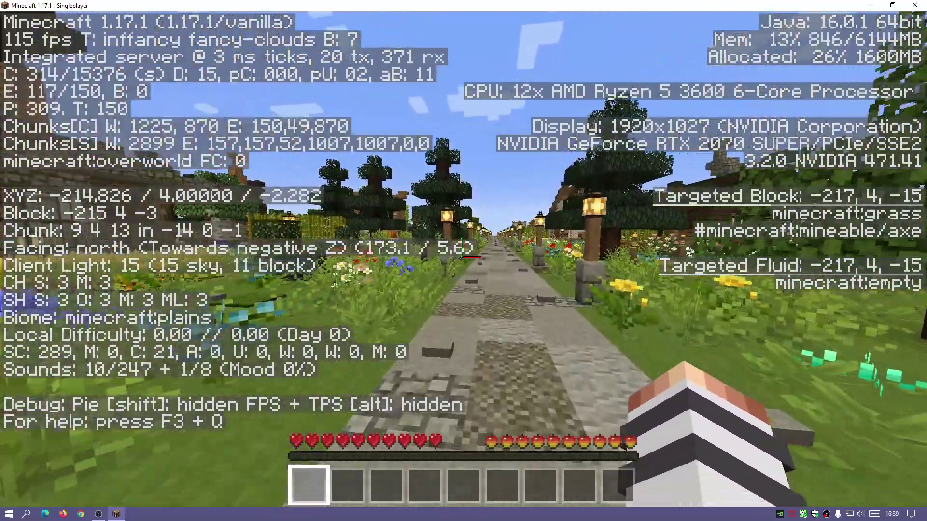
key(w)
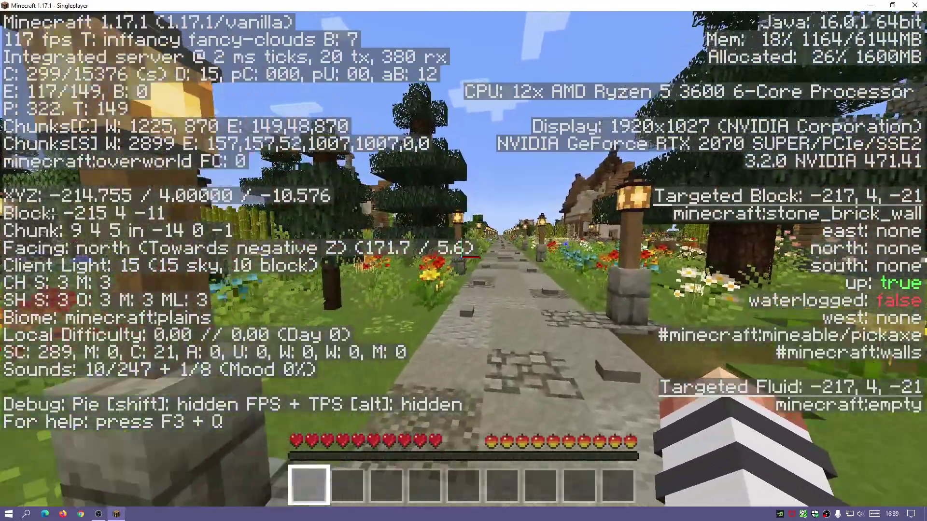
key(w)
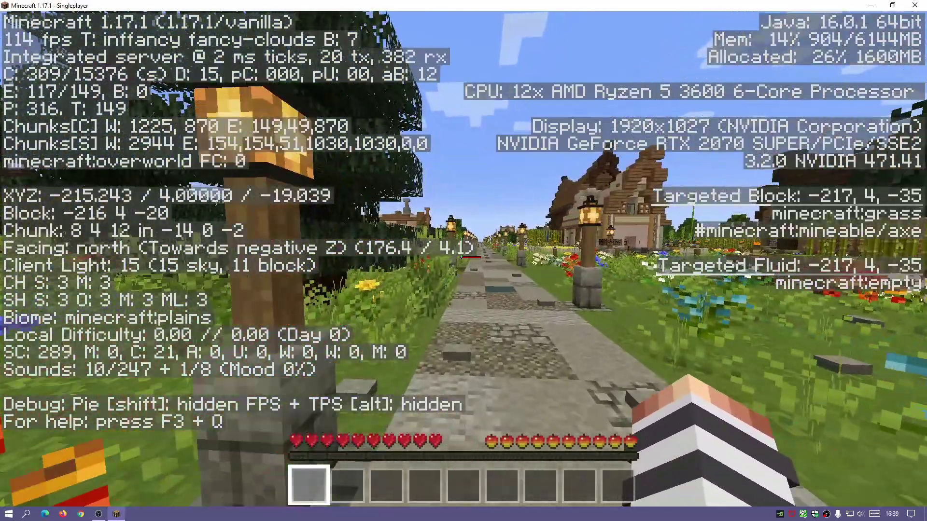
key(Escape)
click(471, 361)
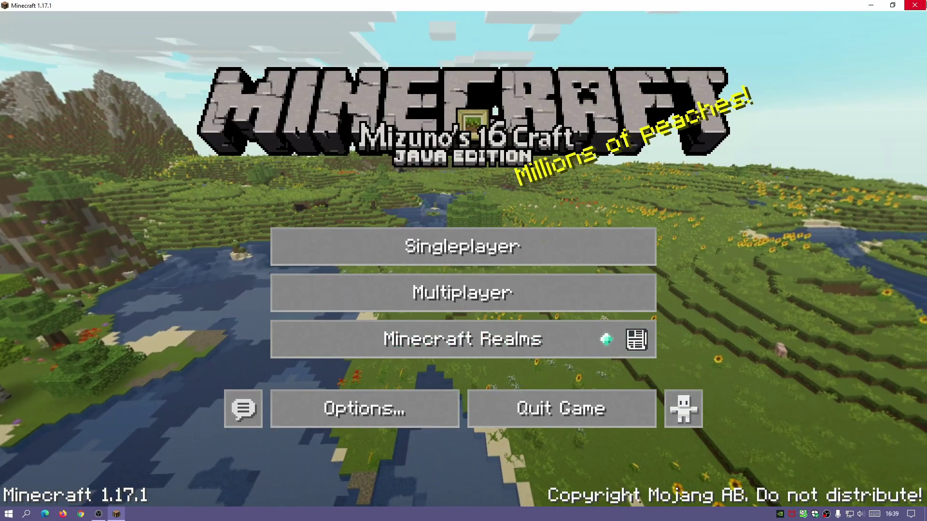
Quit Minecraft to the desktop and launch CurseForge from its desktop shortcut
click(488, 409)
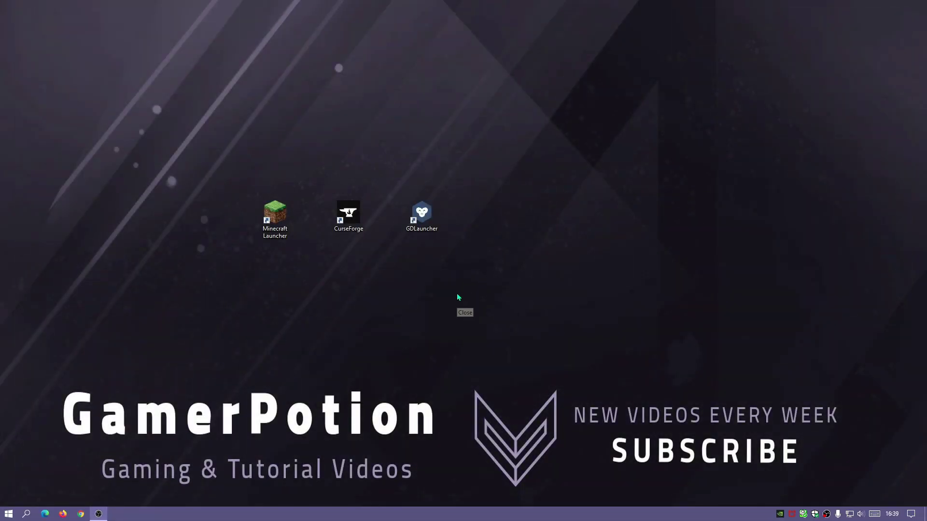
double_click(343, 218)
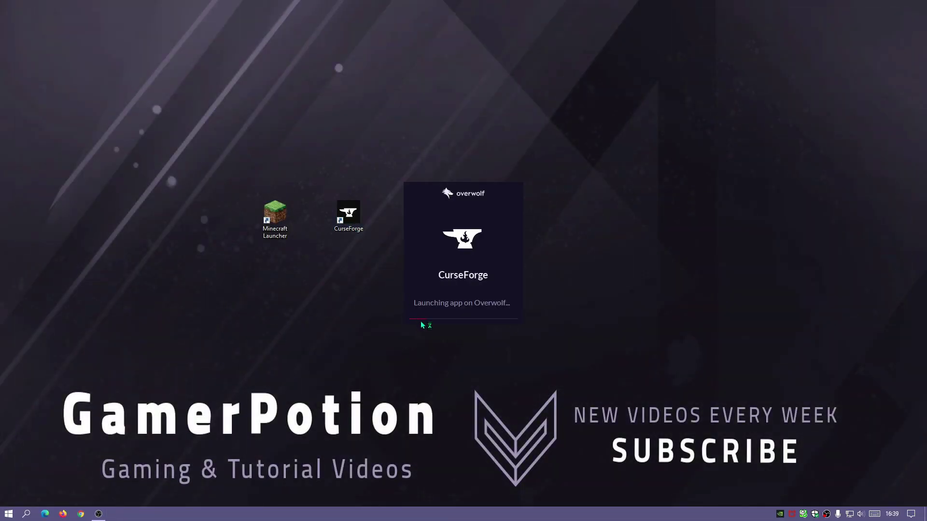